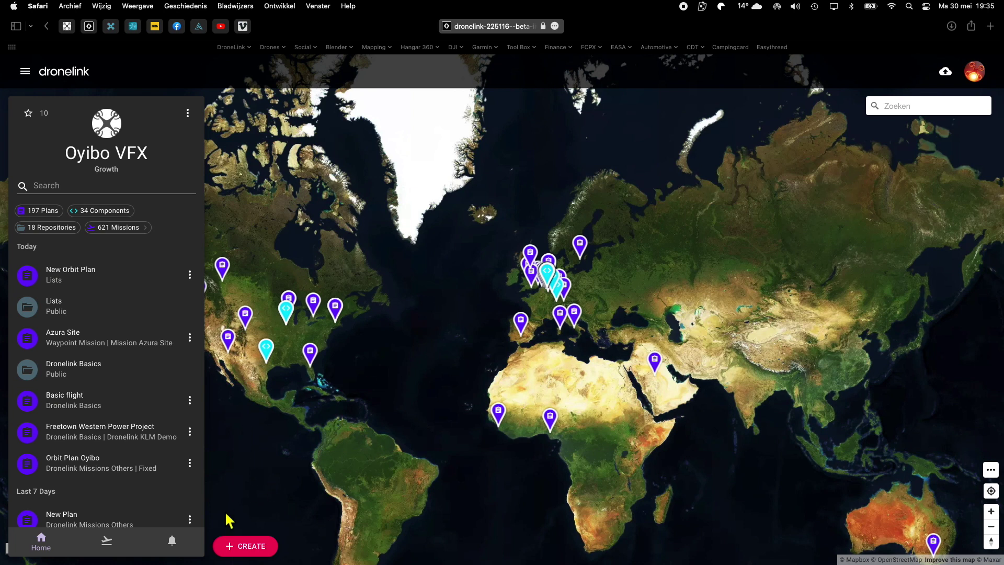
- Review the account's plans, flown missions and recent activity, and return to the home overview
scroll(133, 337, down, 5)
scroll(136, 341, down, 3)
scroll(136, 341, up, 8)
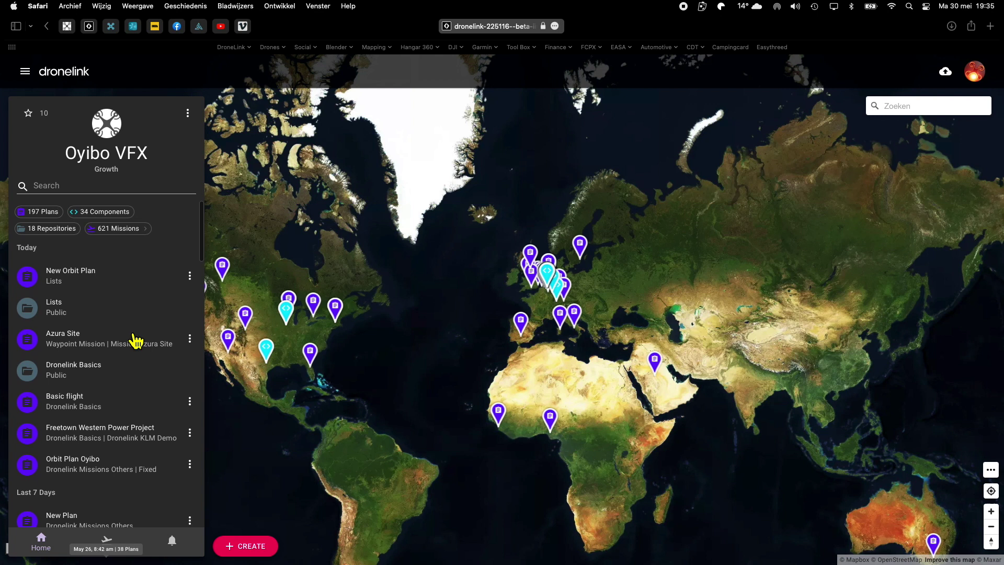
click(107, 544)
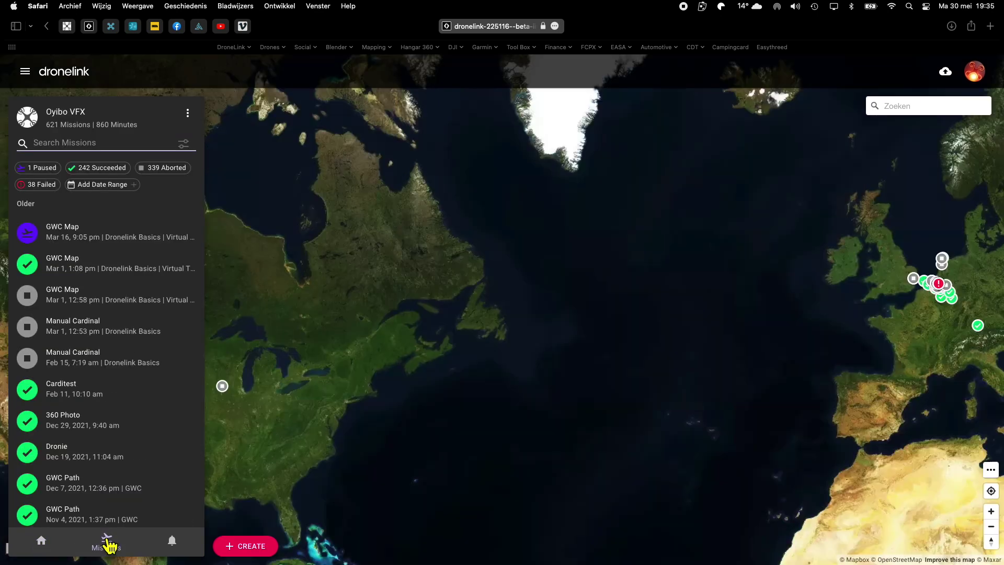
click(174, 545)
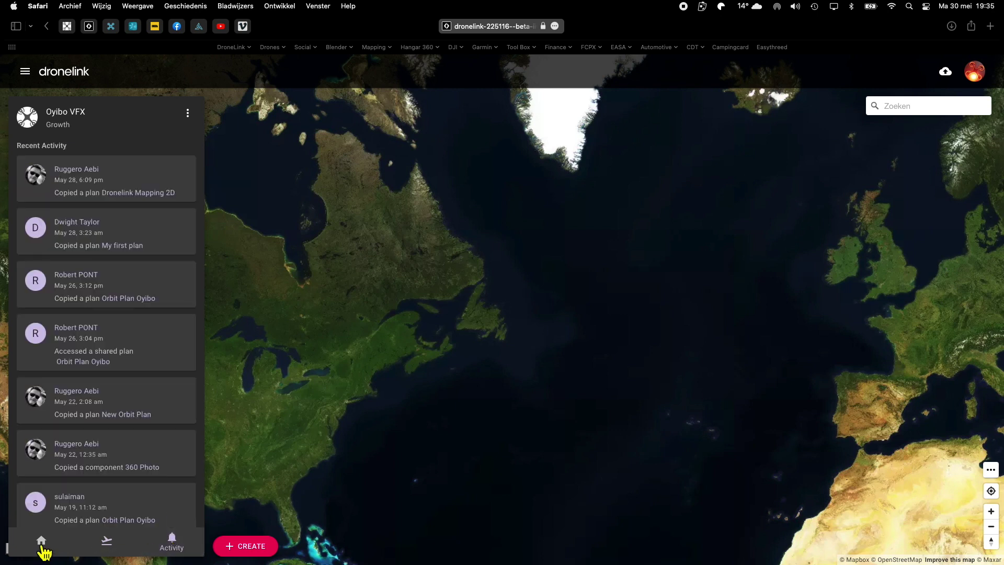
click(42, 542)
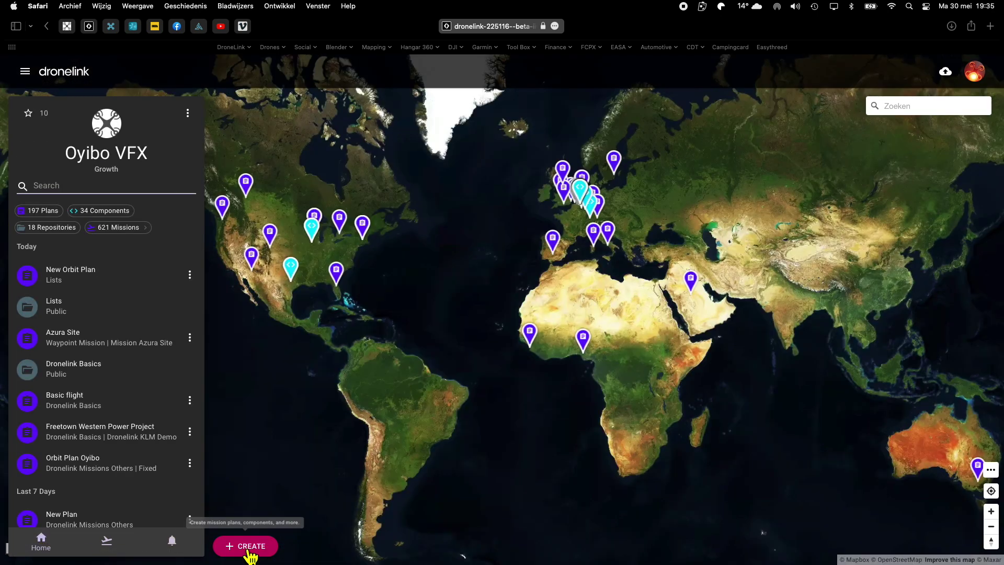
- Create a new Orbit plan in the Lists repository with its takeoff location at the edge of the field near the current location
click(249, 548)
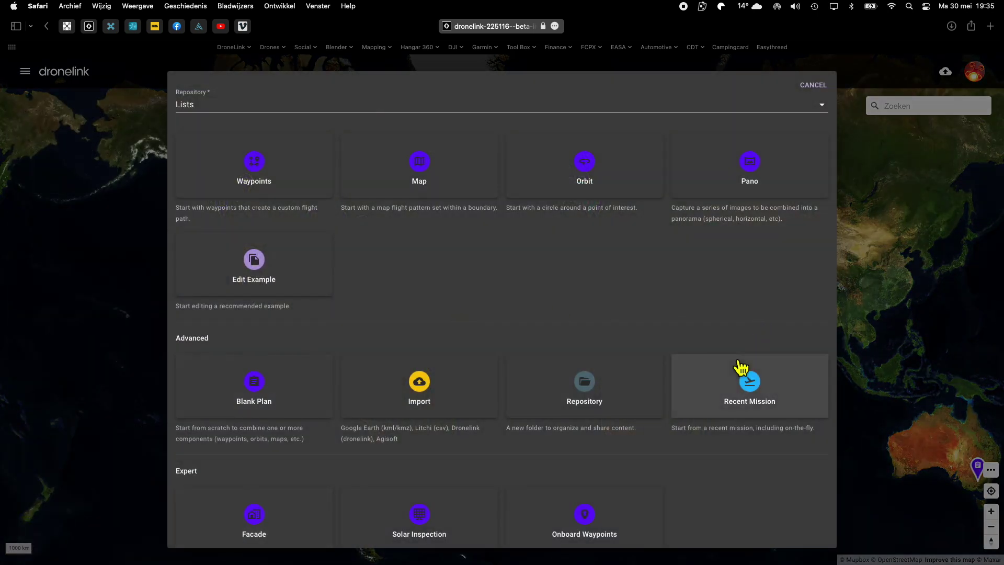
scroll(739, 362, down, 5)
scroll(739, 362, up, 5)
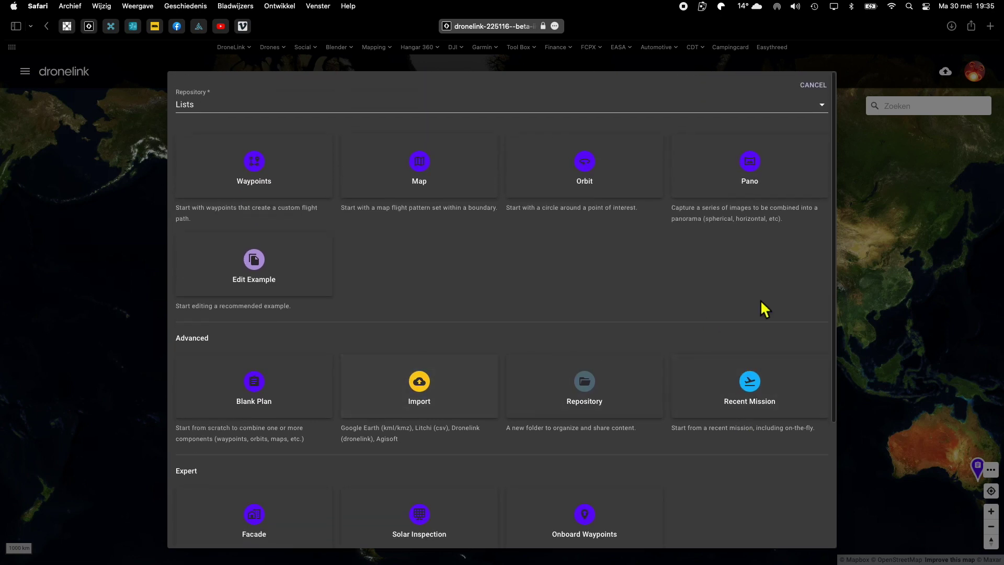
click(586, 168)
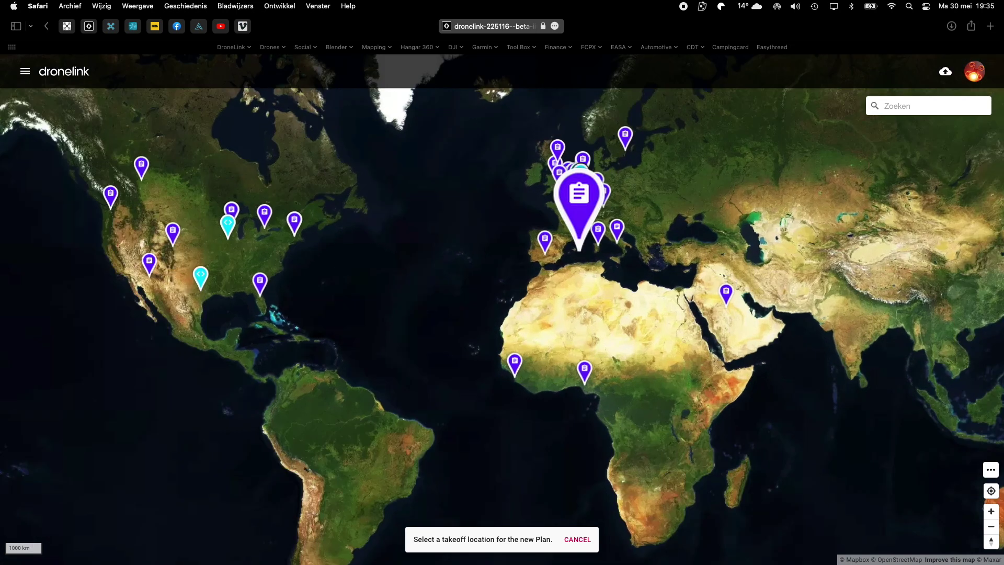
scroll(578, 256, up, 5)
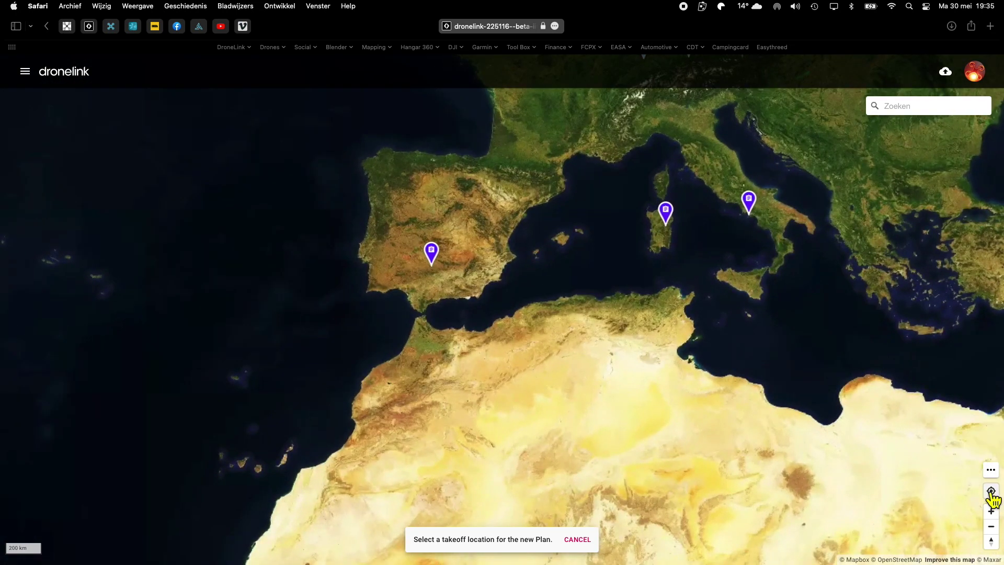
click(992, 491)
click(505, 314)
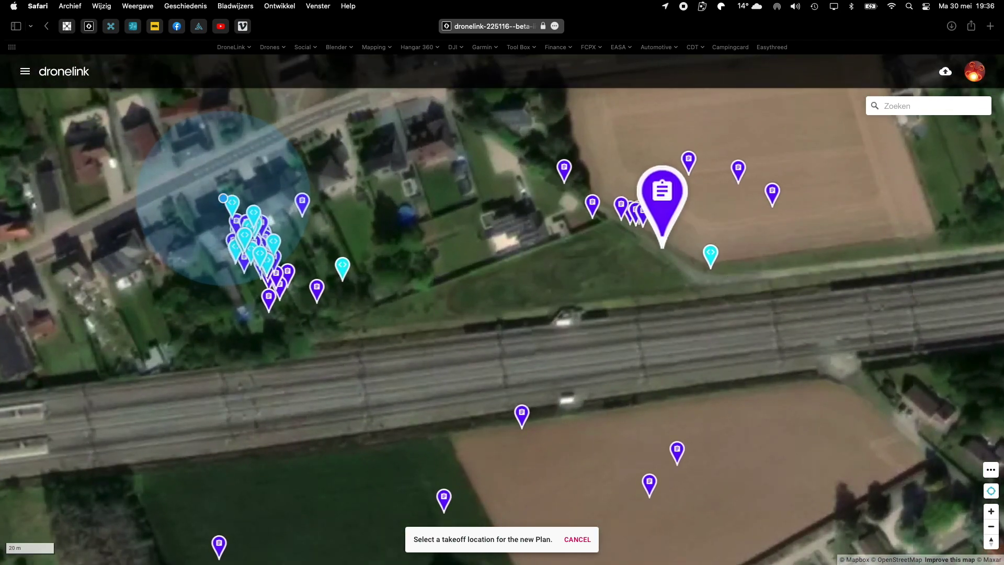
click(659, 247)
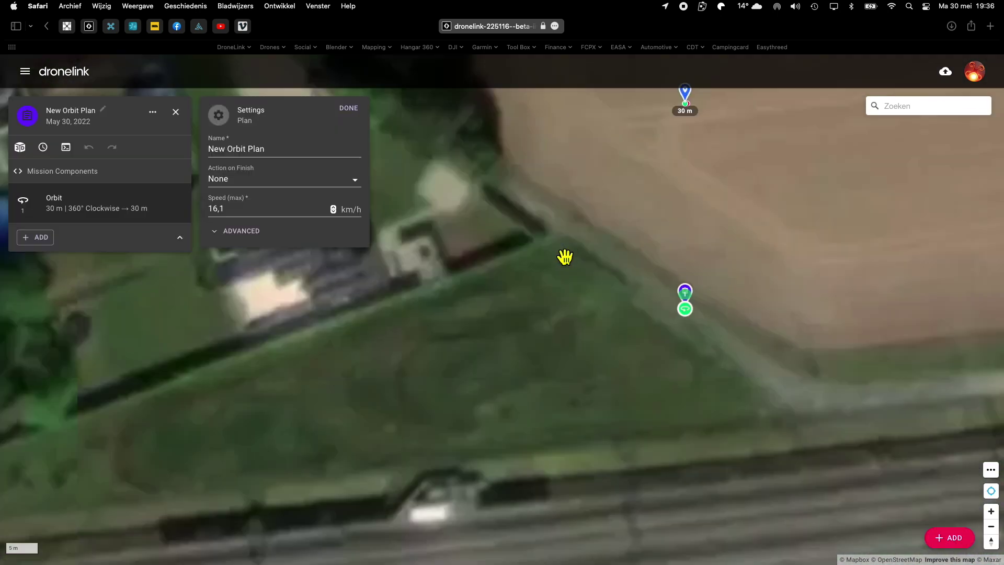
- Move the orbit's centre into the middle of the field and its start point near the takeoff location, with a radius of about 32 m
drag(613, 246, 426, 352)
scroll(428, 353, down, 3)
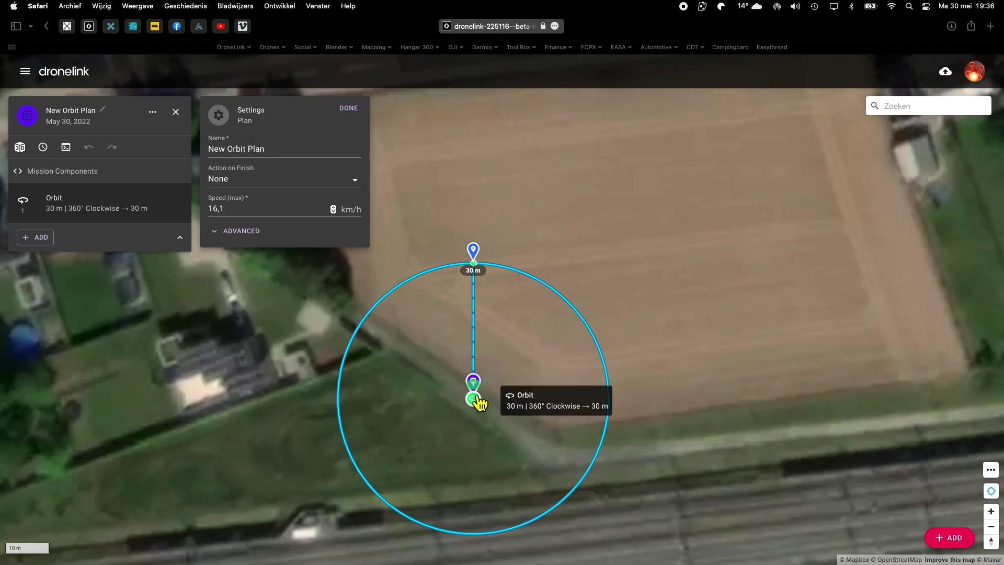
drag(474, 400, 622, 241)
drag(474, 386, 438, 358)
drag(621, 101, 502, 283)
scroll(563, 302, down, 2)
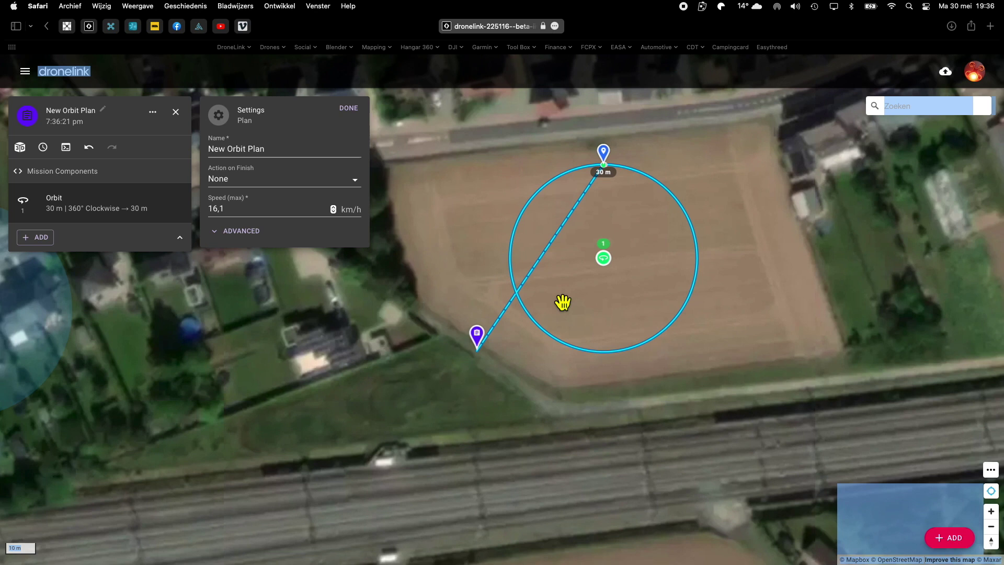
mouse_move(601, 156)
mouse_down()
mouse_move(519, 242)
mouse_move(519, 299)
mouse_up()
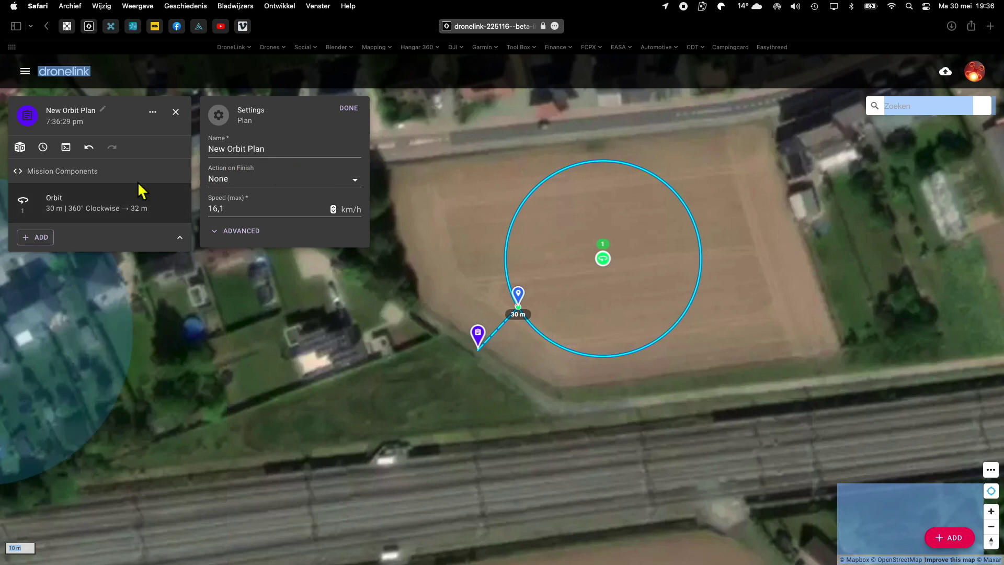
- In the orbit's advanced settings, set the altitude to 25 m and add a final altitude of 45 m
click(86, 209)
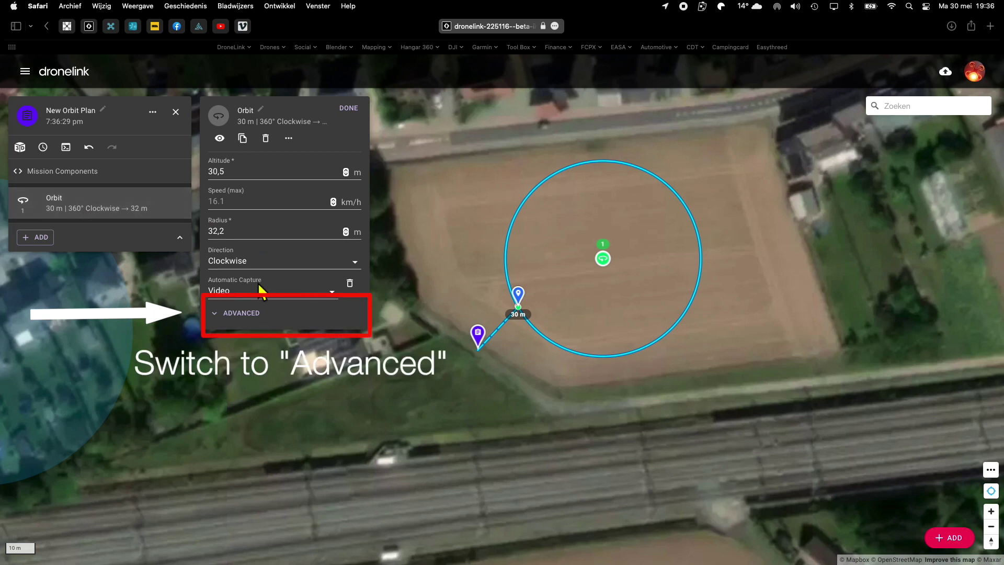
click(250, 316)
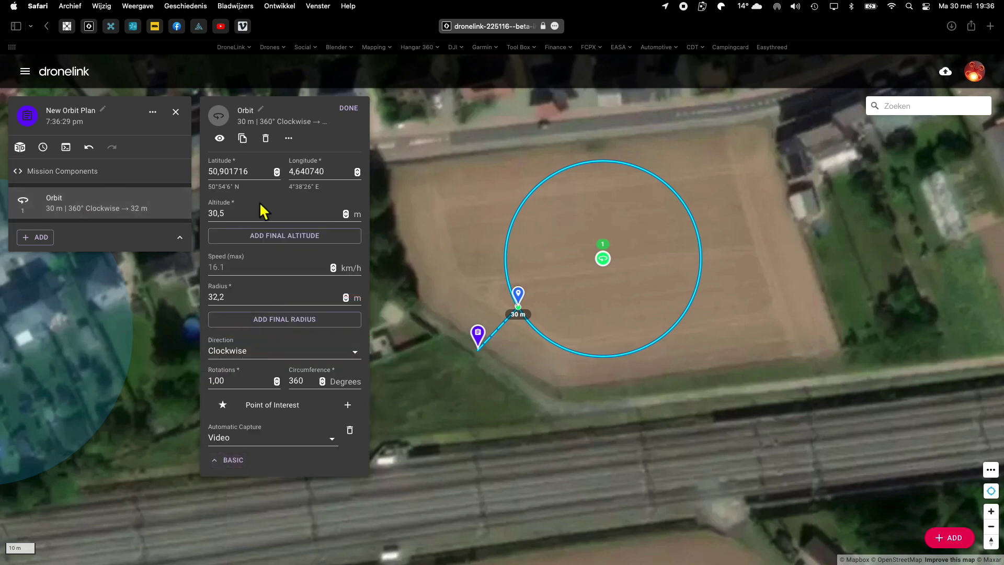
click(234, 214)
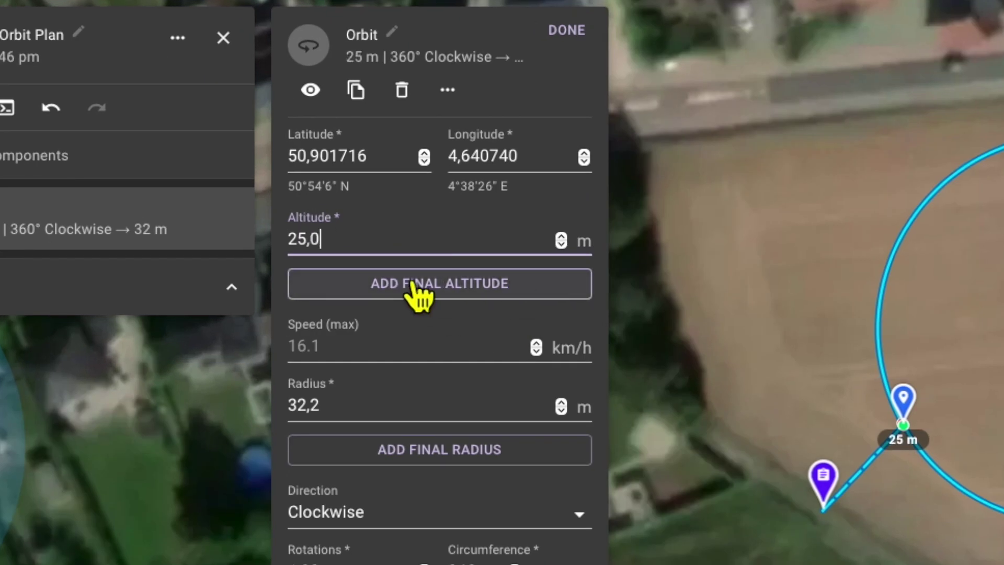
click(428, 293)
click(366, 303)
double_click(369, 308)
text(45)
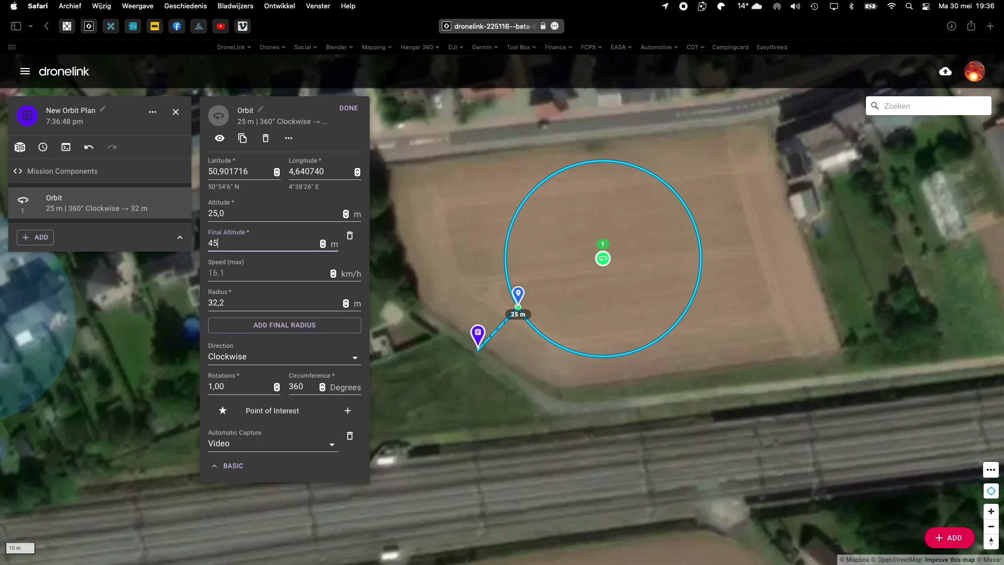
- Set the orbit's radius to 30 m and add a final radius of 50 m
double_click(251, 303)
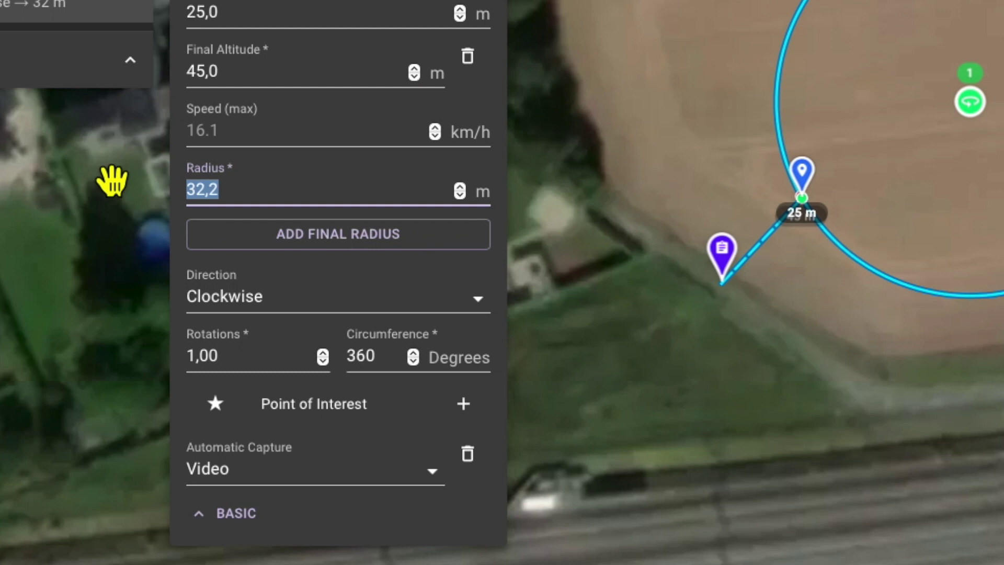
text(30)
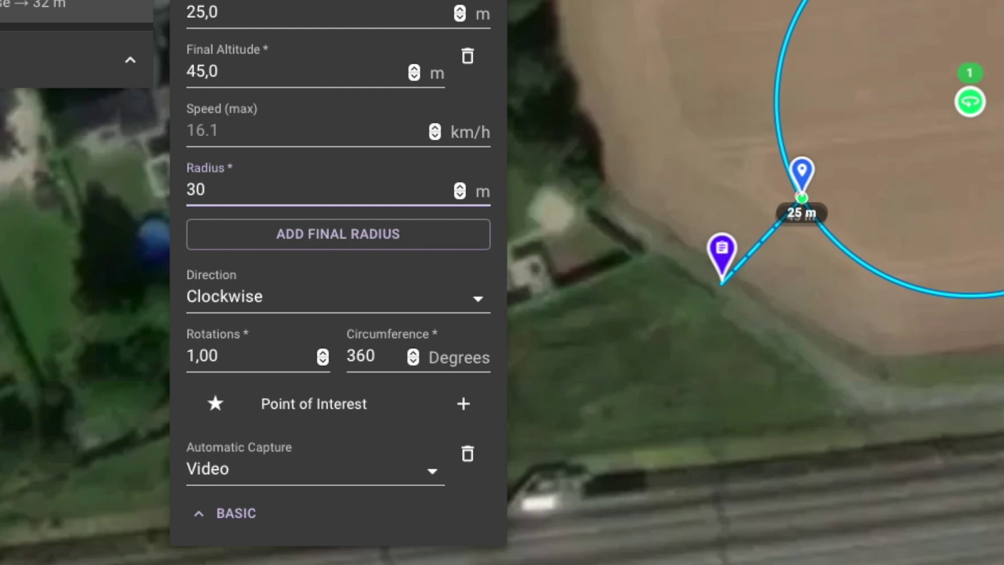
key(Return)
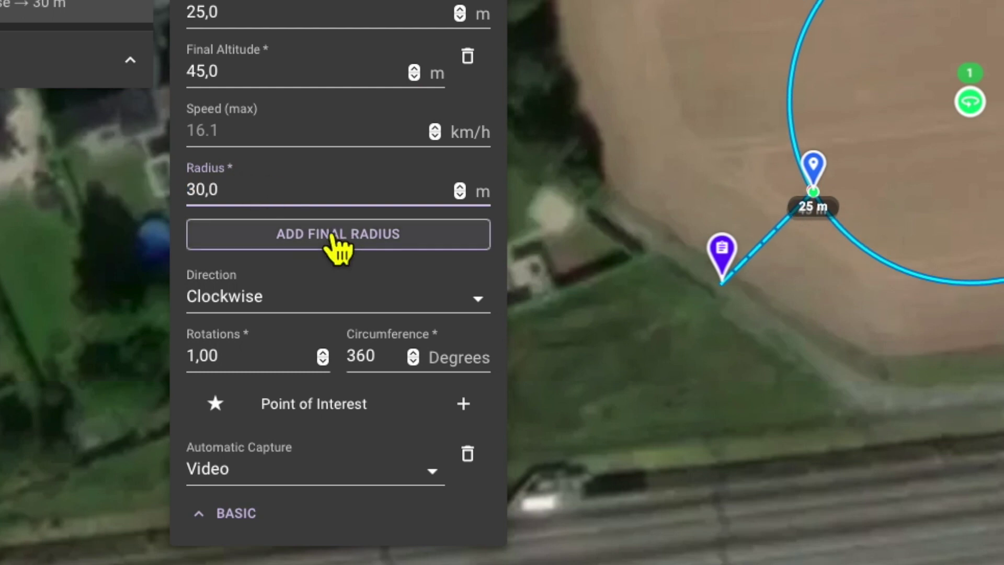
click(332, 238)
drag(235, 248, 141, 245)
text(50)
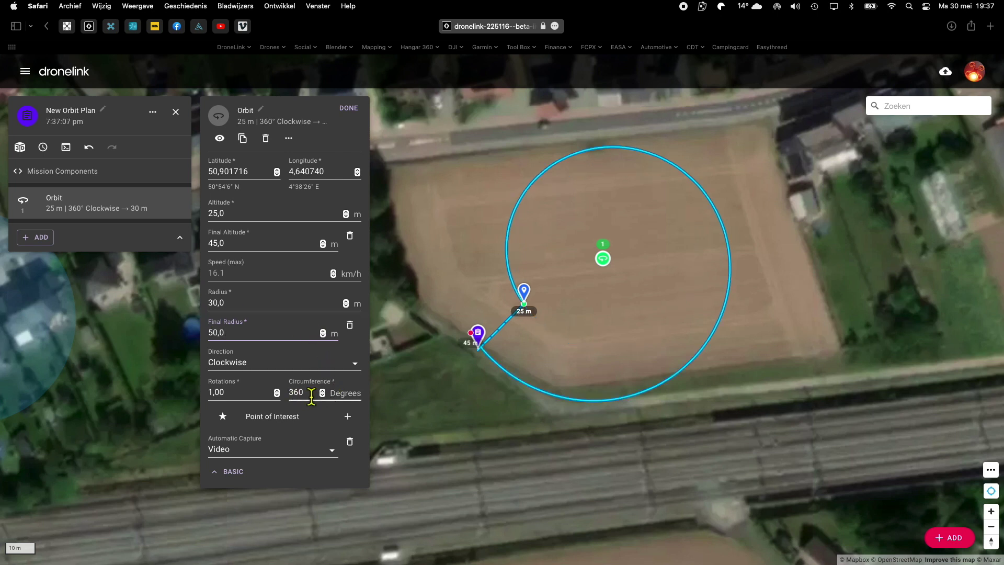
- Try the orbit with 2 rotations and a 600-degree circumference, and set it to 1.5 rotations
click(277, 391)
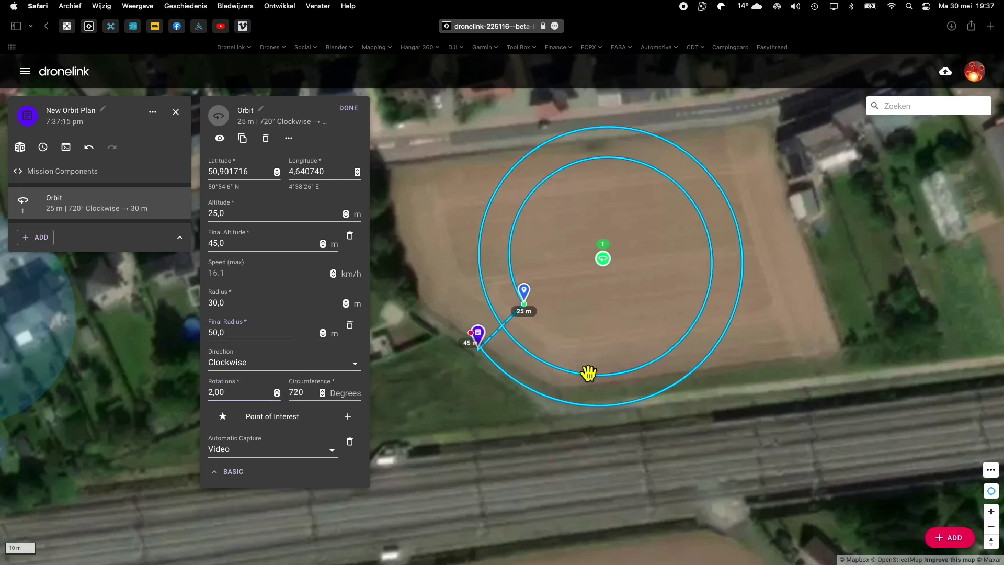
click(321, 394)
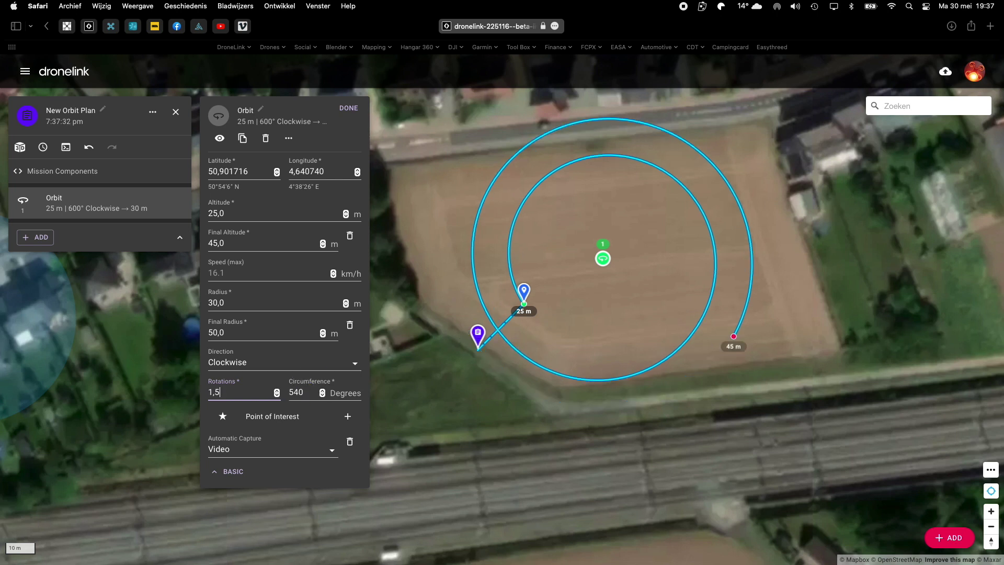
- Play the mission preview of the spiral orbit at 4X speed and close the preview
click(66, 149)
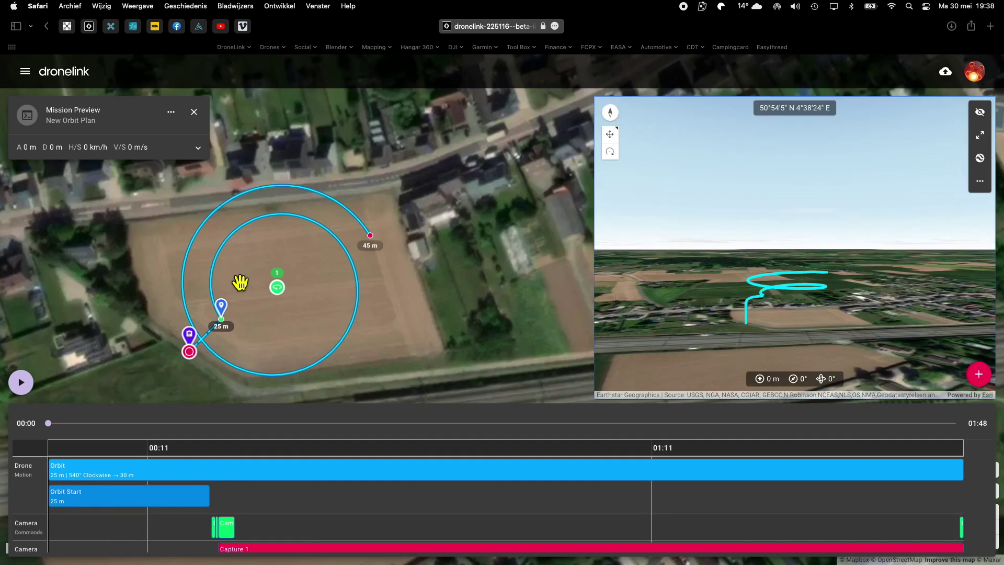
click(15, 392)
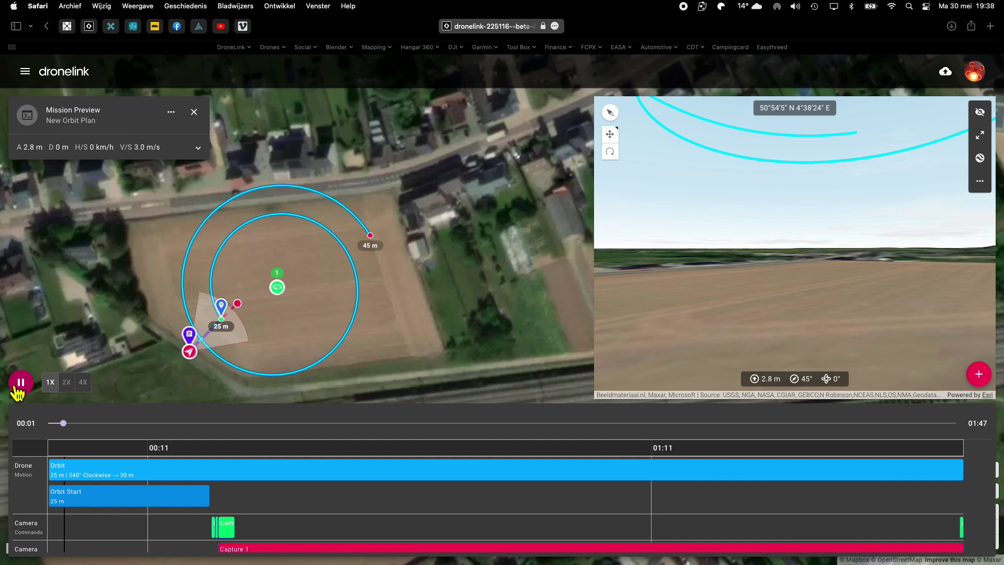
click(83, 386)
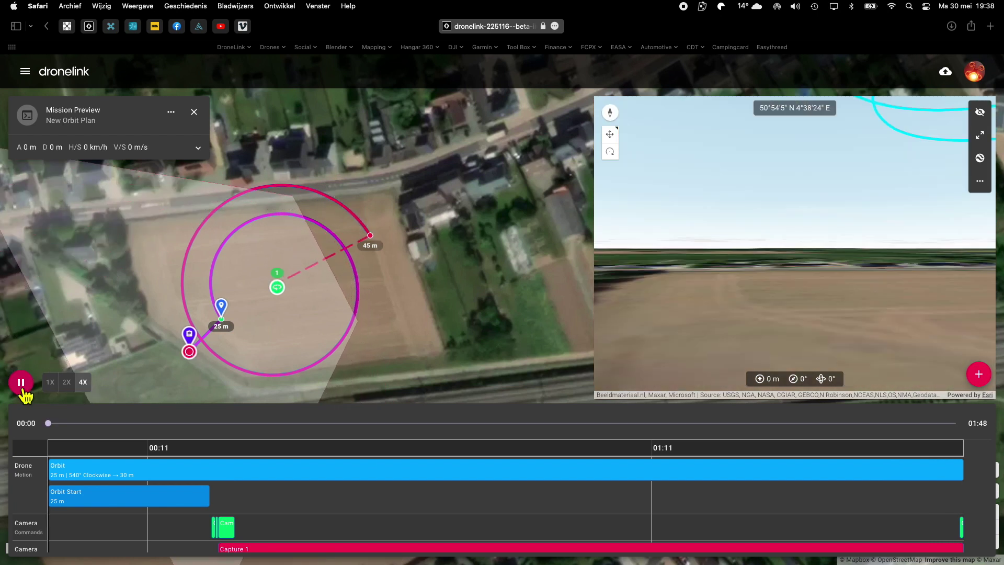
click(194, 112)
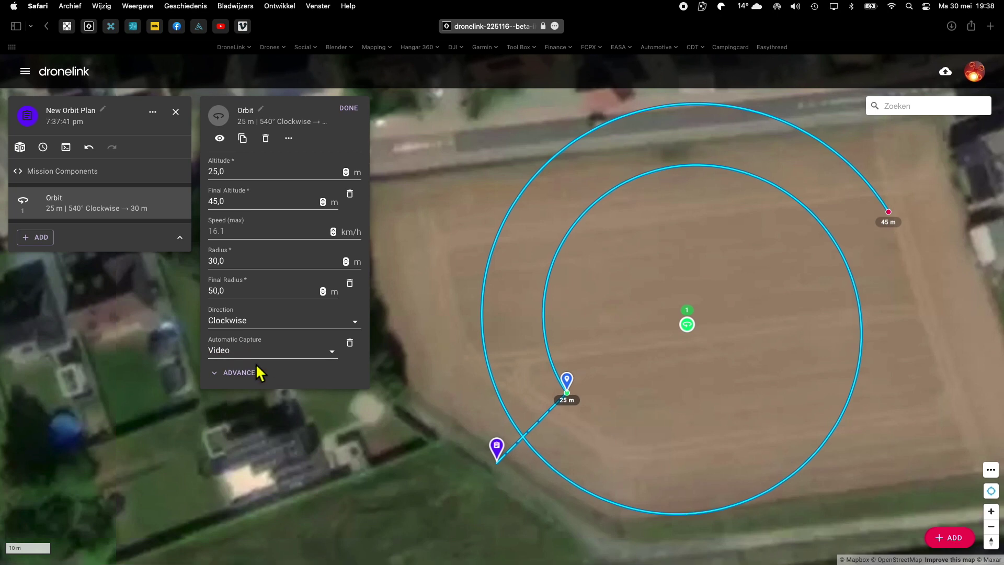
- Check the automatic capture options in the orbit's advanced settings, keeping Video
click(241, 372)
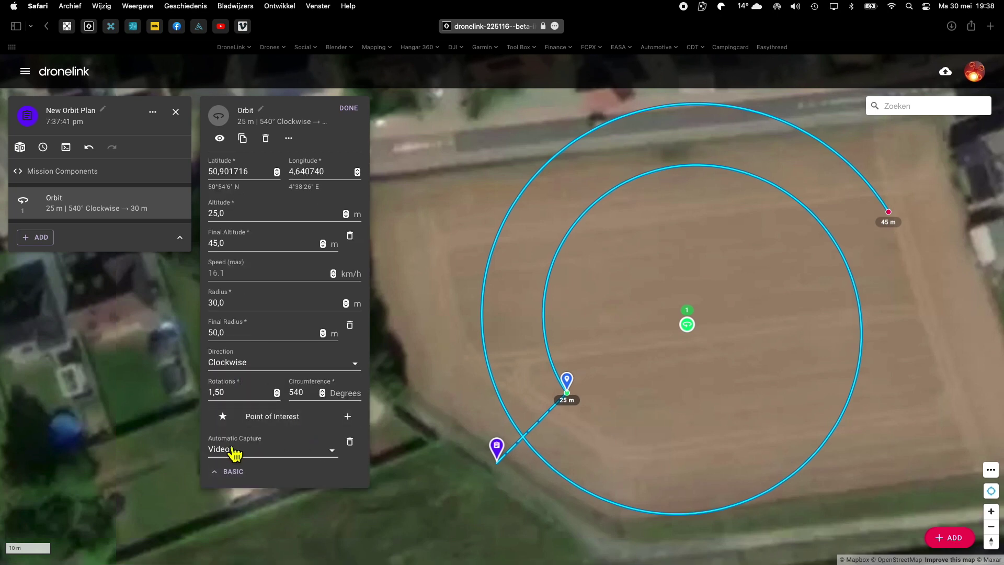
click(331, 452)
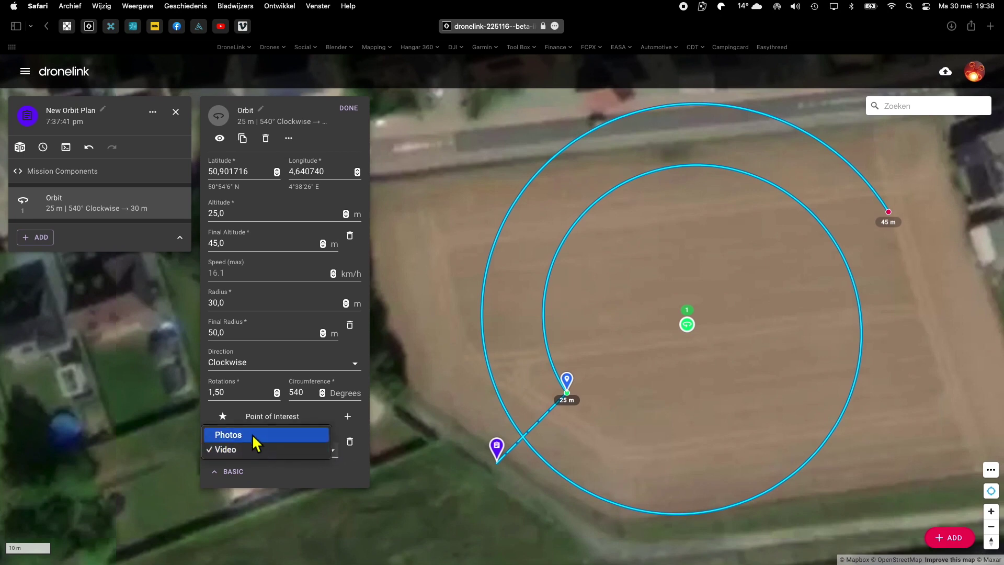
click(231, 449)
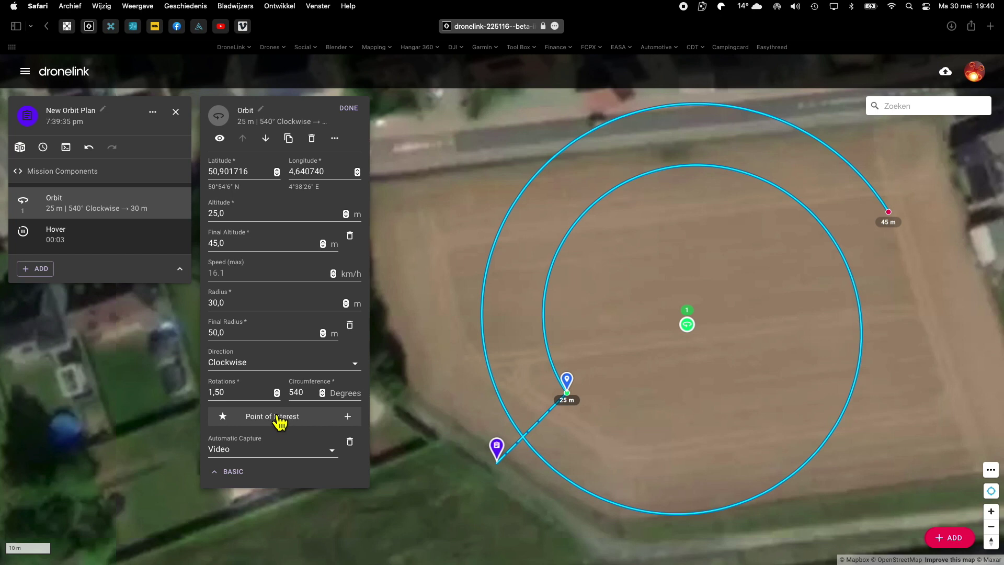
- Add a point of interest to the orbit at the field's edge beside the takeoff location and finish editing the orbit
click(277, 418)
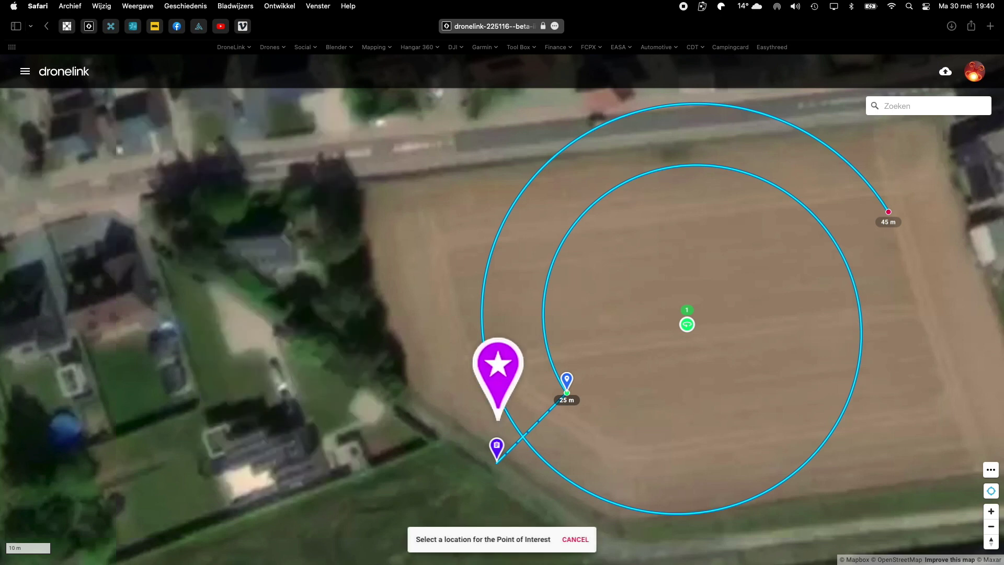
click(464, 420)
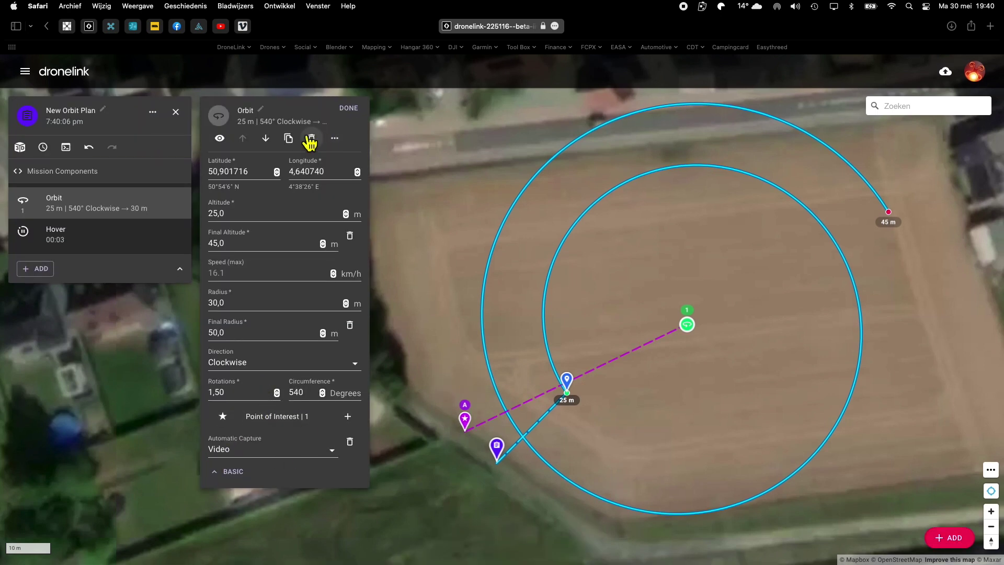
click(349, 109)
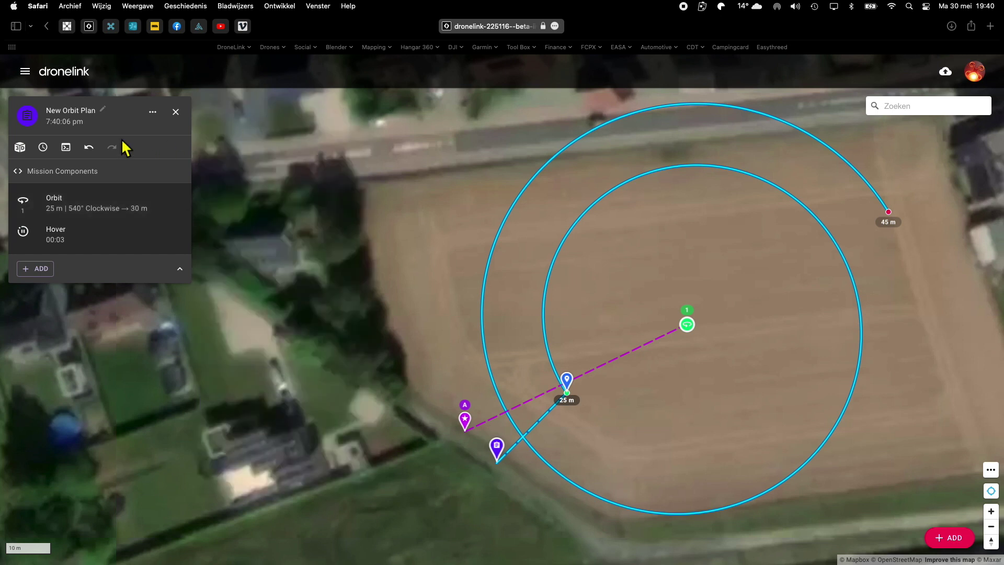
- Play the mission preview at 4X speed to check the orbit with its point of interest
click(65, 148)
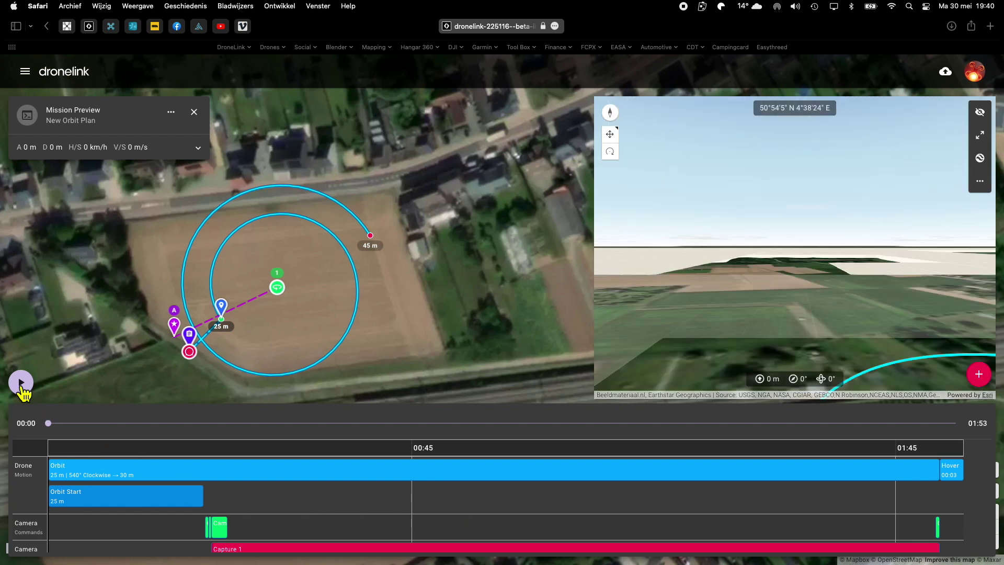
click(83, 382)
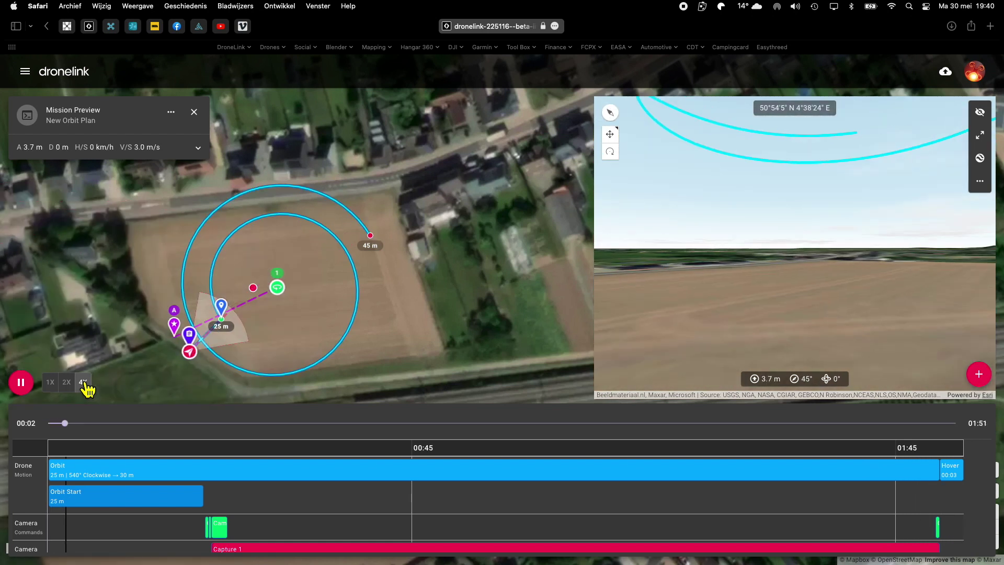
- Close the mission preview and add a Waypoints component to the plan near the middle of the field
click(194, 113)
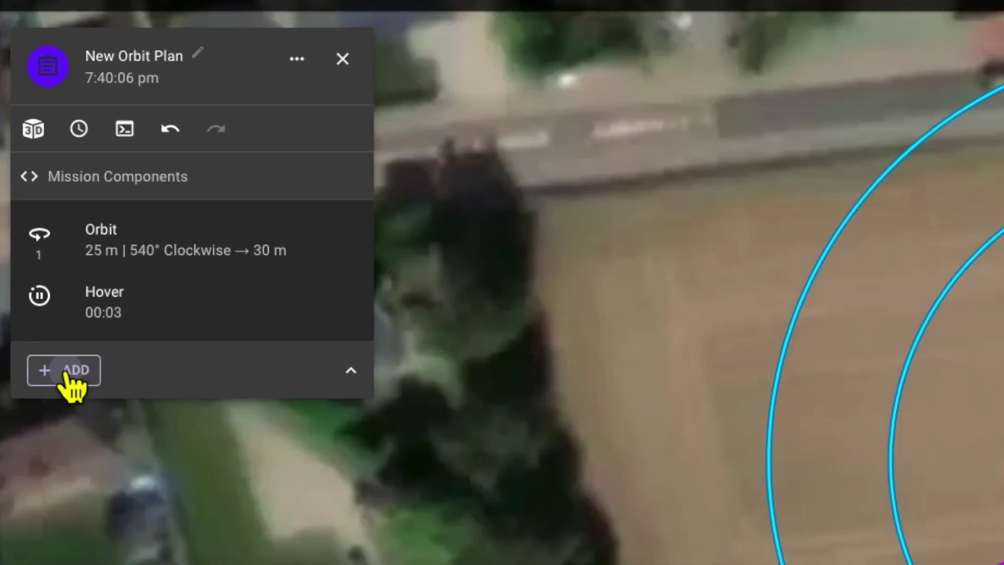
click(72, 374)
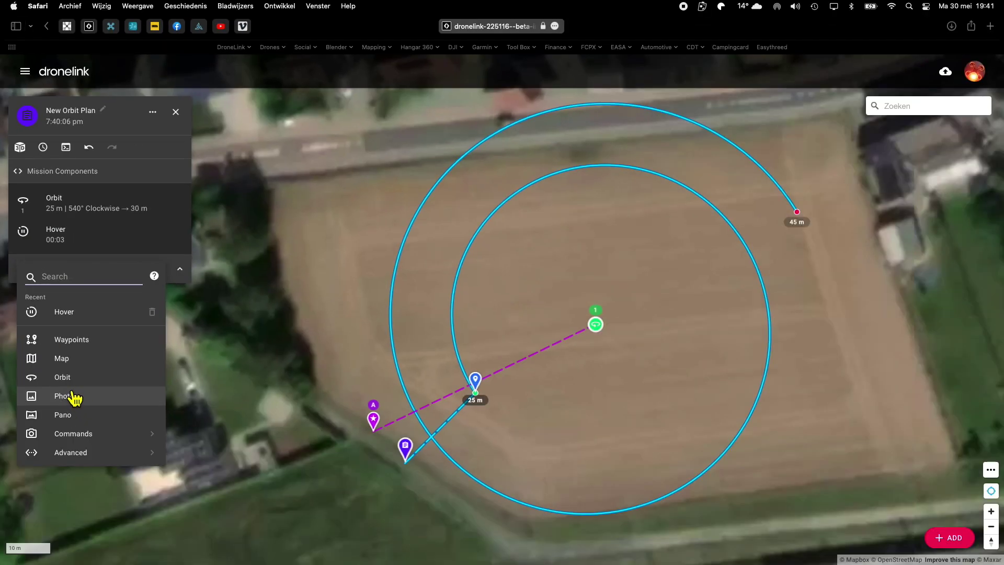
click(65, 340)
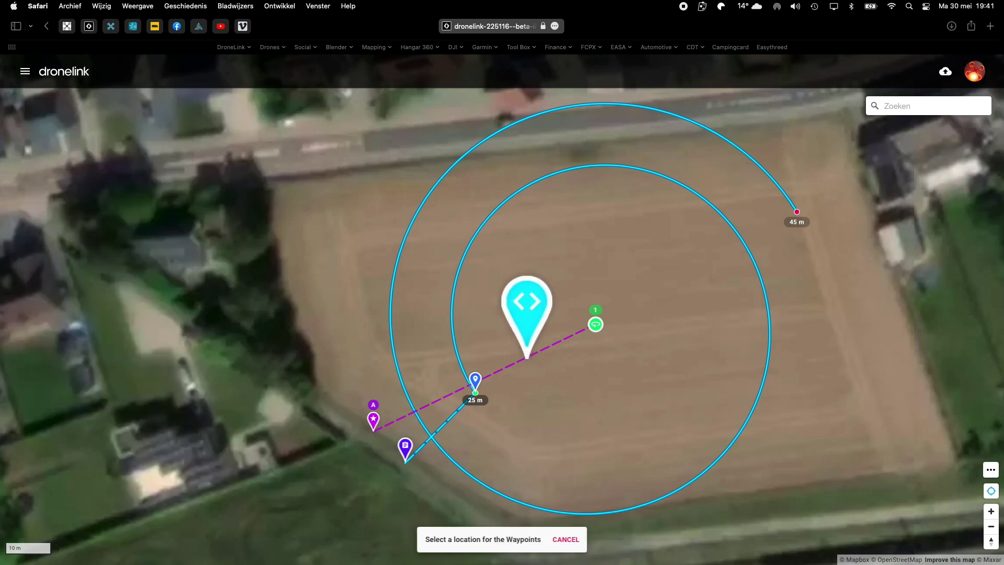
click(520, 319)
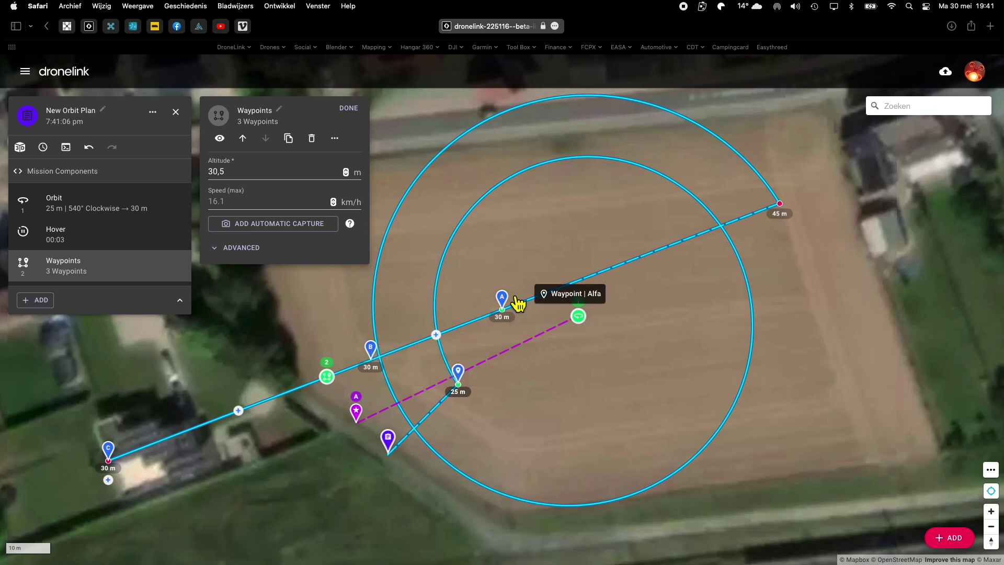
- Move waypoint A to the orbit's end point, B to the field's southeast corner and C near takeoff, with the waypoint altitude set to 30 m
drag(505, 297, 767, 202)
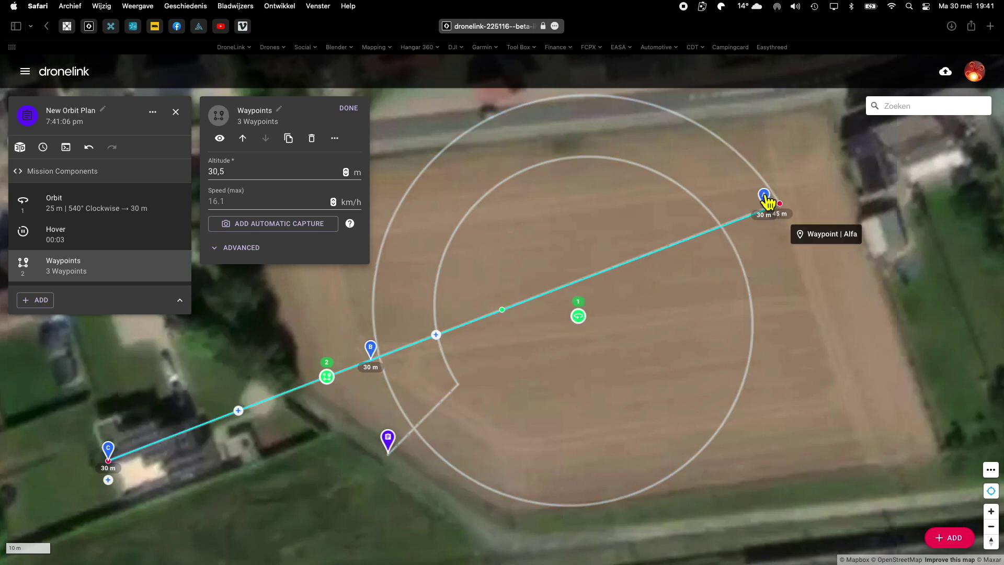
drag(373, 354, 784, 425)
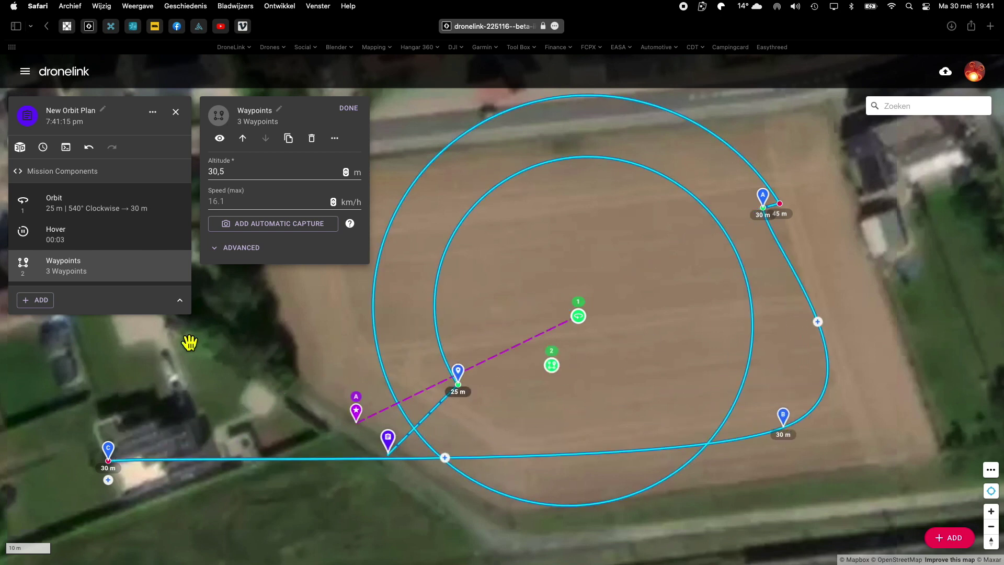
drag(107, 449, 463, 424)
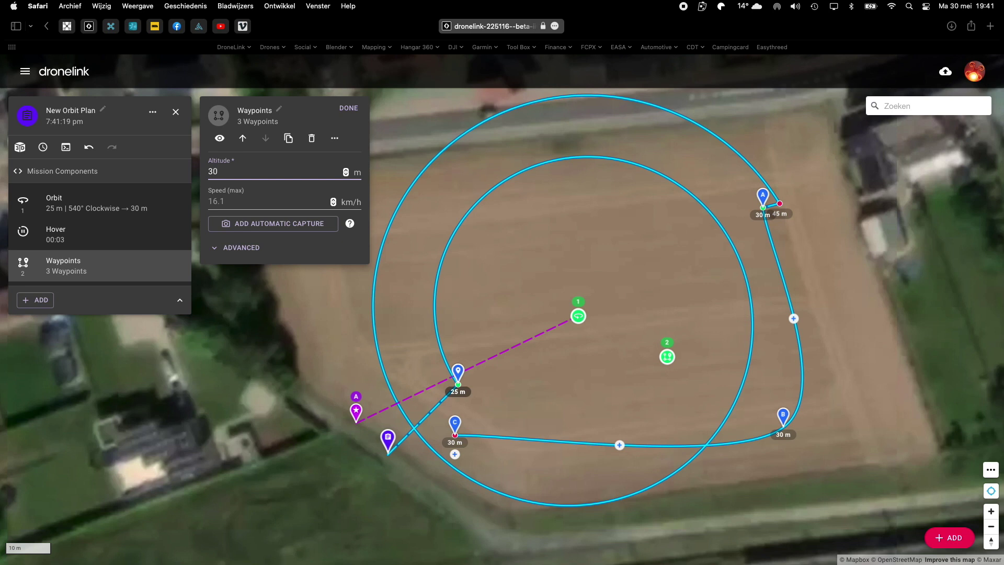
- Add a point of interest described as "Me" to the waypoints, on the orbit's point of interest, and return to the mission components
click(226, 247)
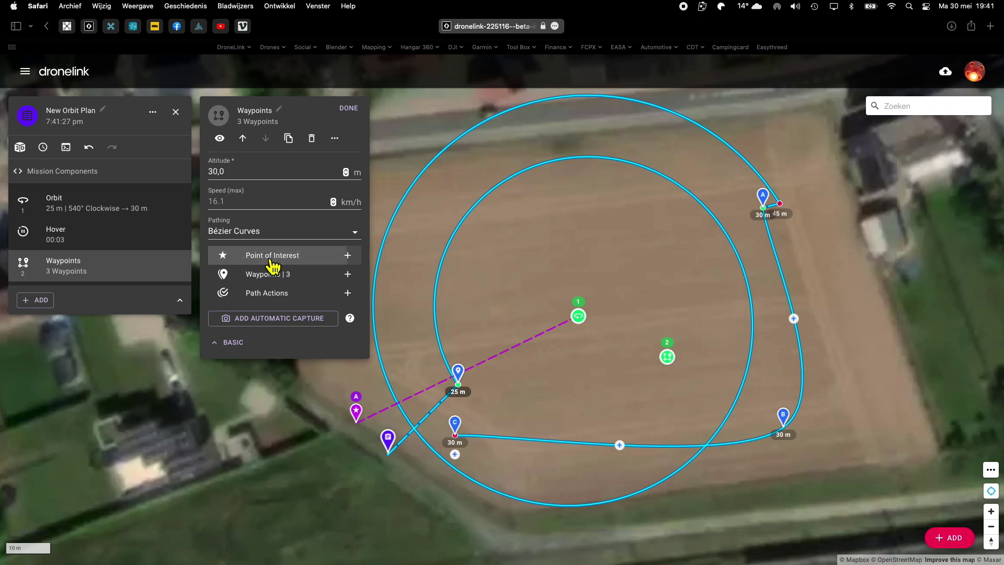
click(347, 255)
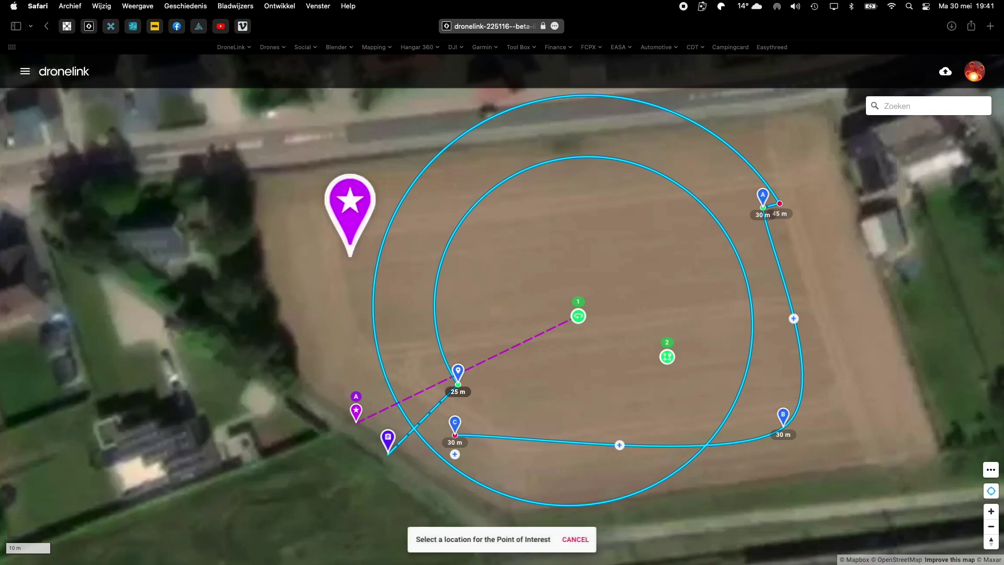
click(357, 426)
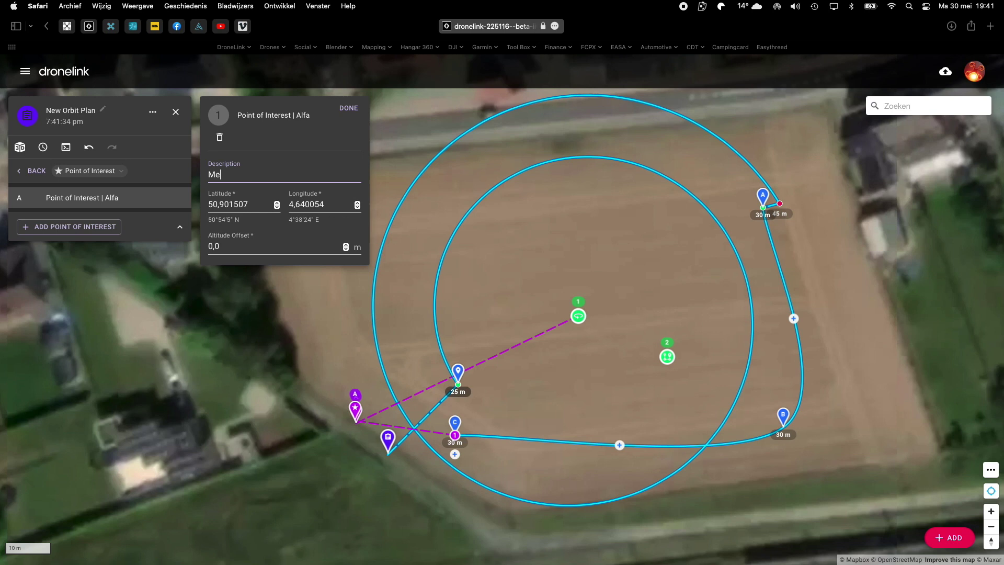
click(347, 110)
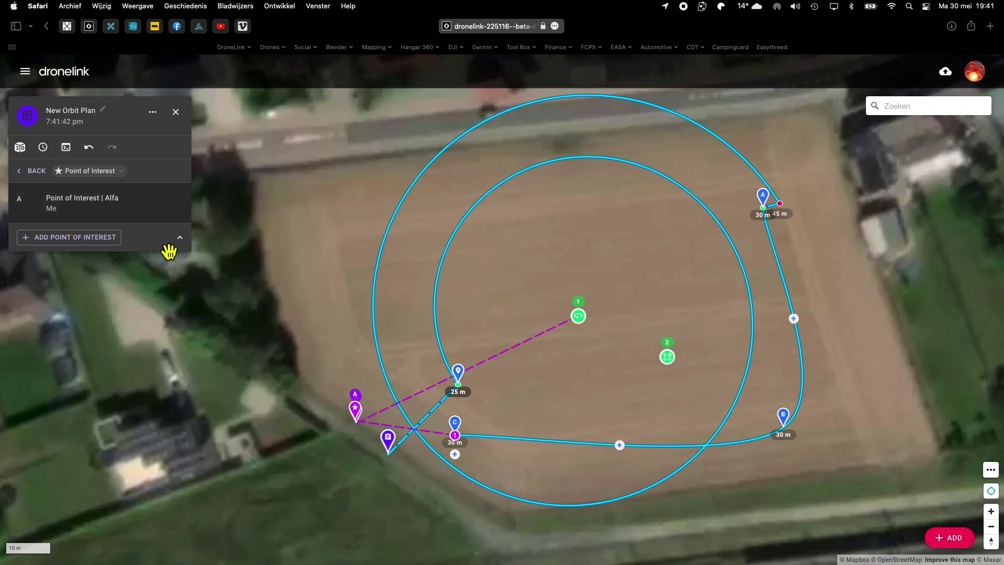
click(30, 172)
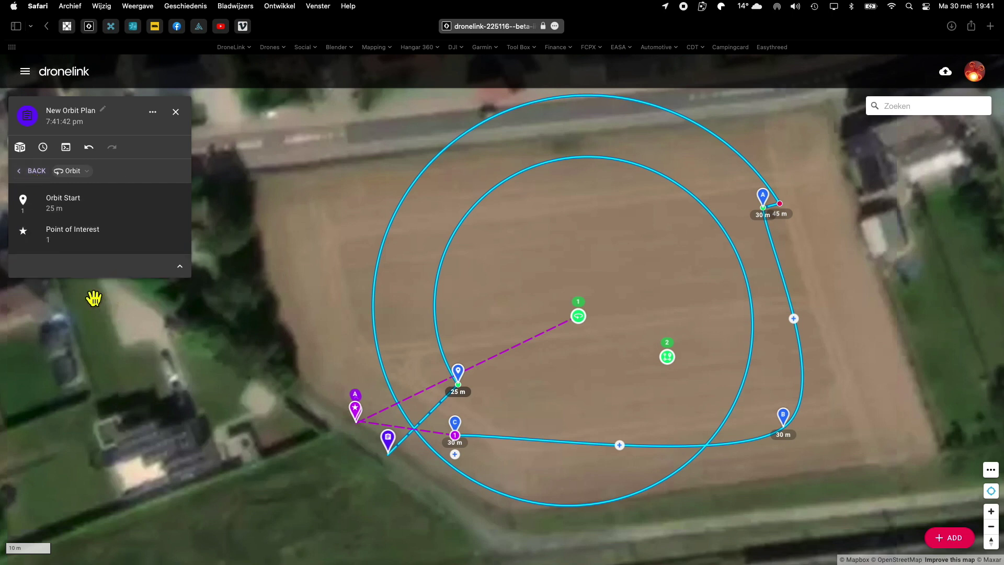
click(35, 171)
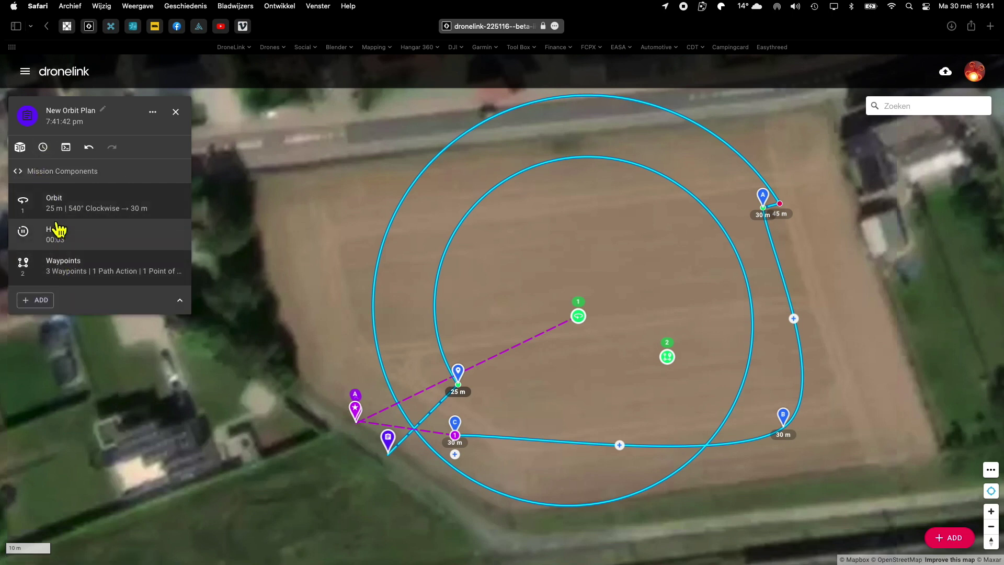
- Check the mission preview's timeline, add automatic Video capture to the waypoints component and finish editing it
click(66, 147)
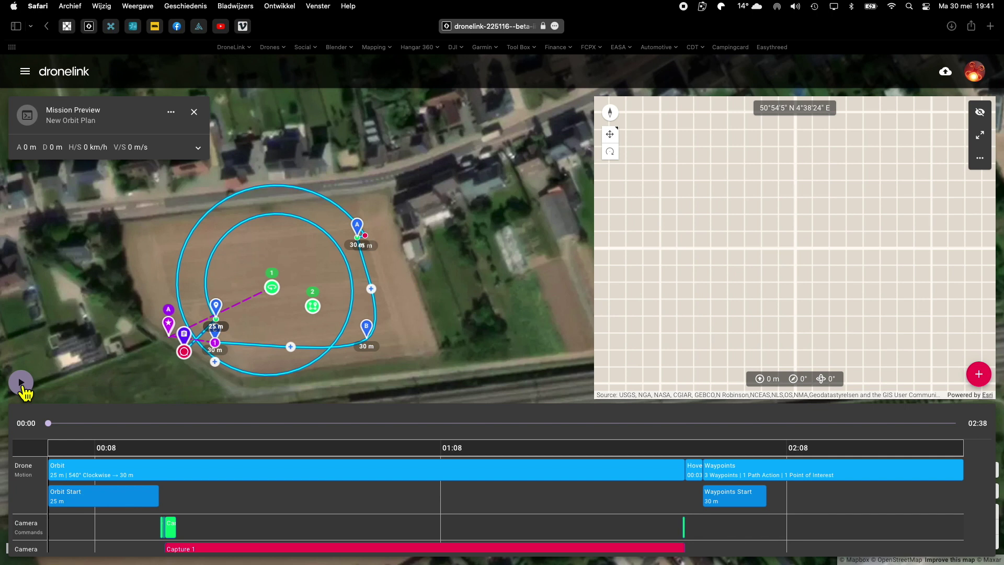
click(194, 111)
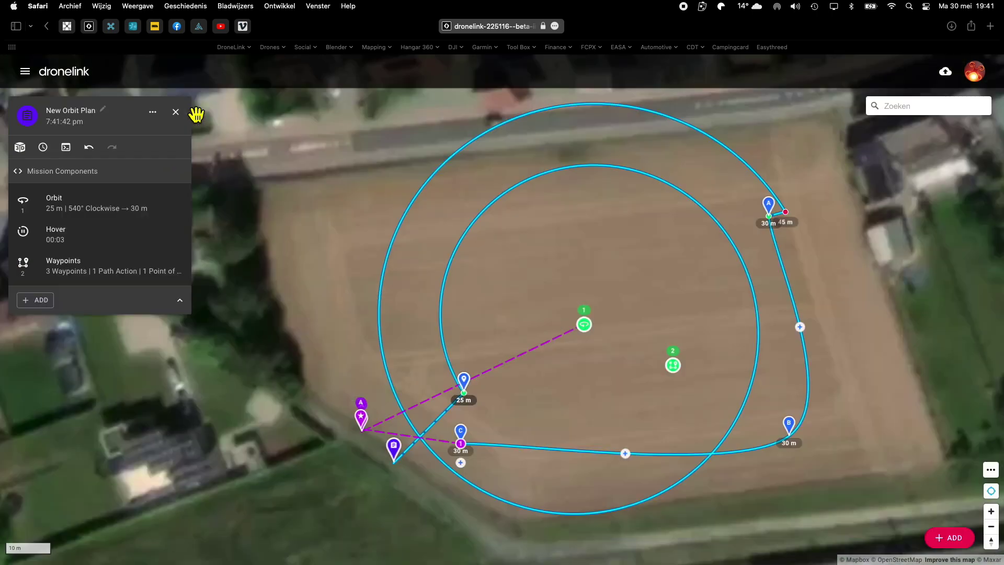
click(81, 267)
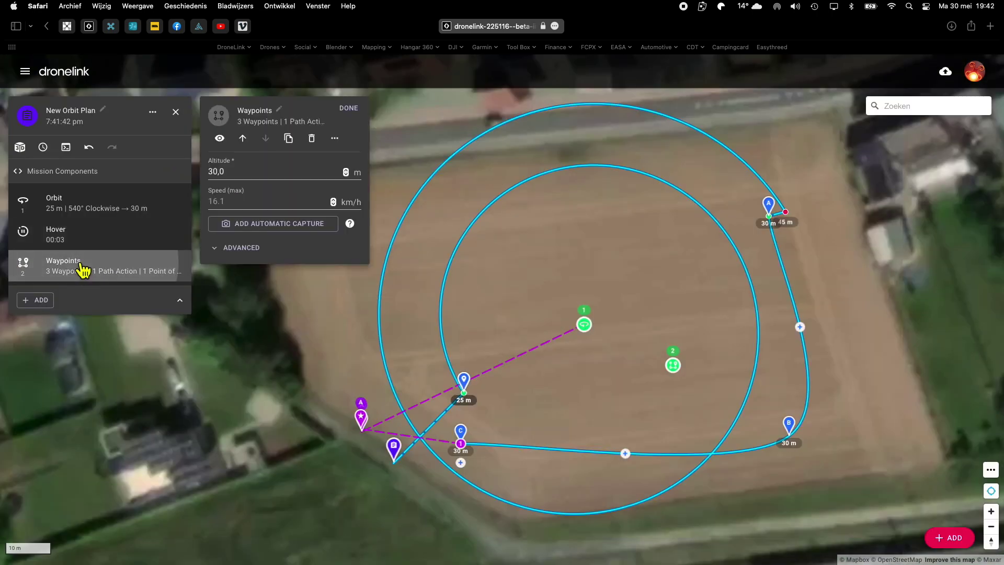
click(285, 227)
click(233, 235)
click(235, 248)
click(241, 253)
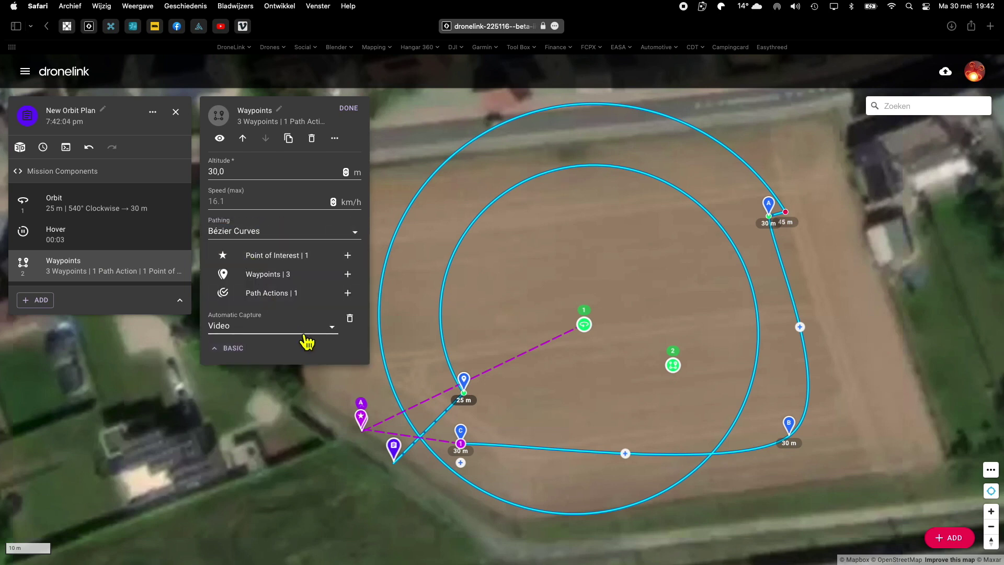
click(349, 109)
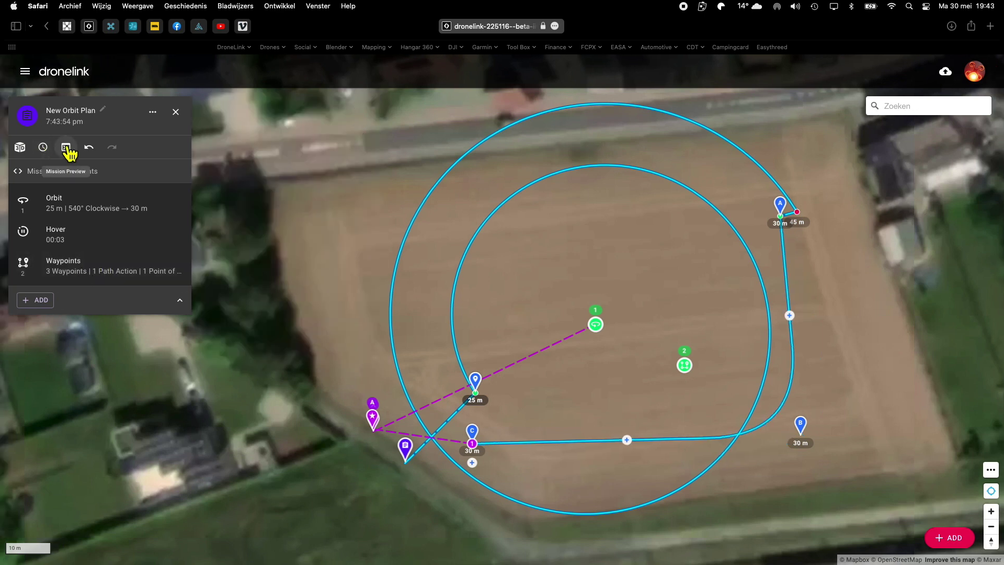
- Play the mission preview at 4X speed to check the orbit together with the waypoints and both video captures
click(65, 148)
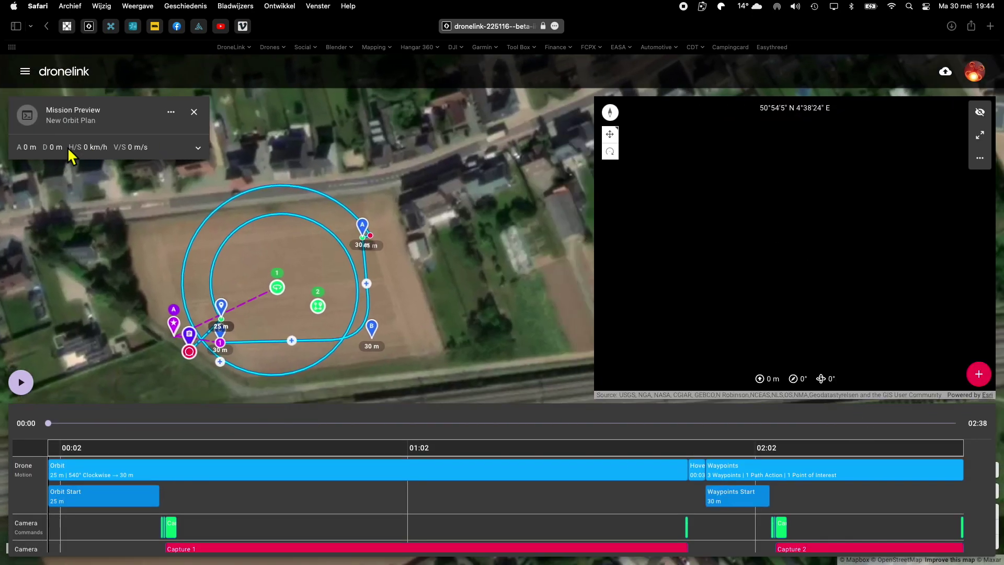
click(21, 388)
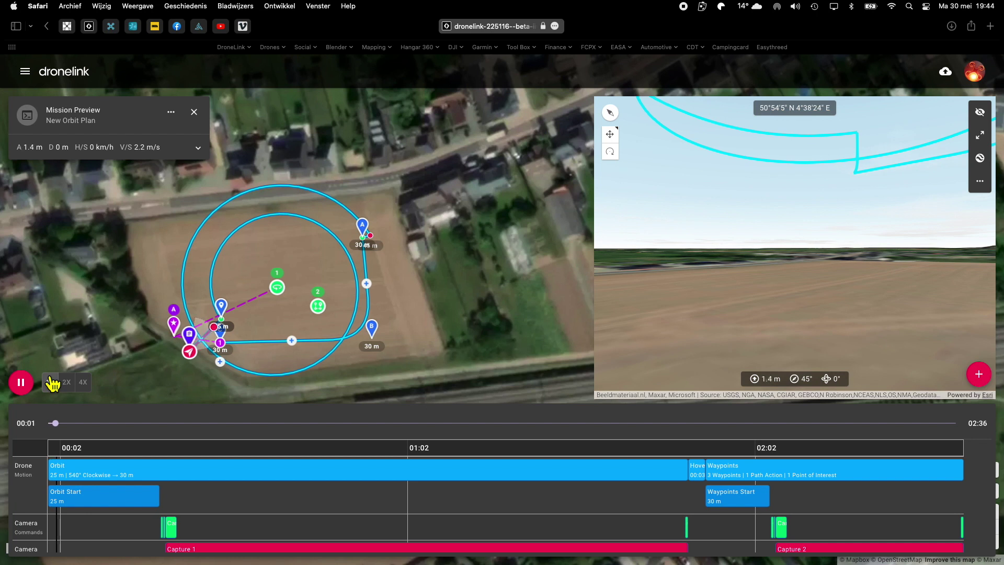
click(83, 390)
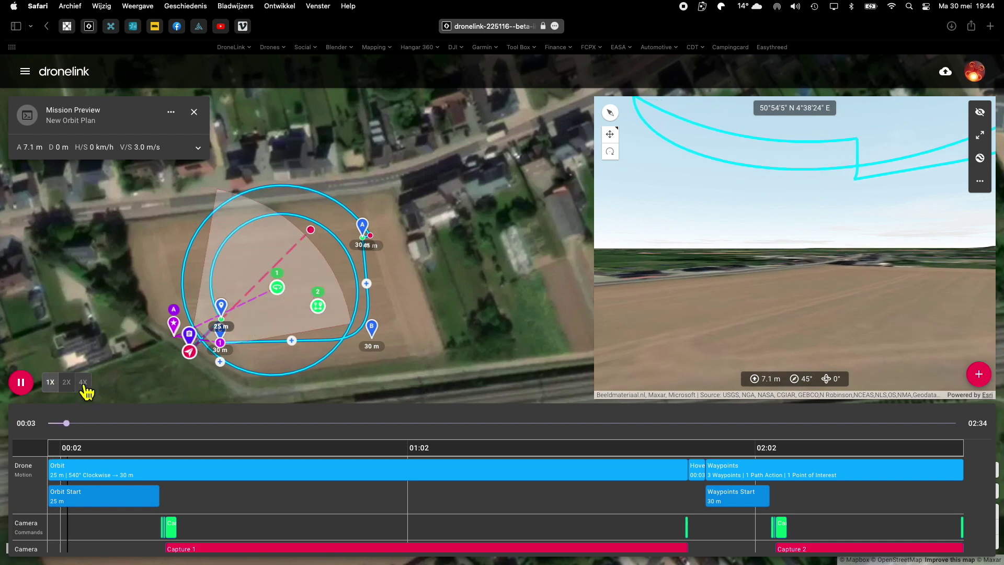